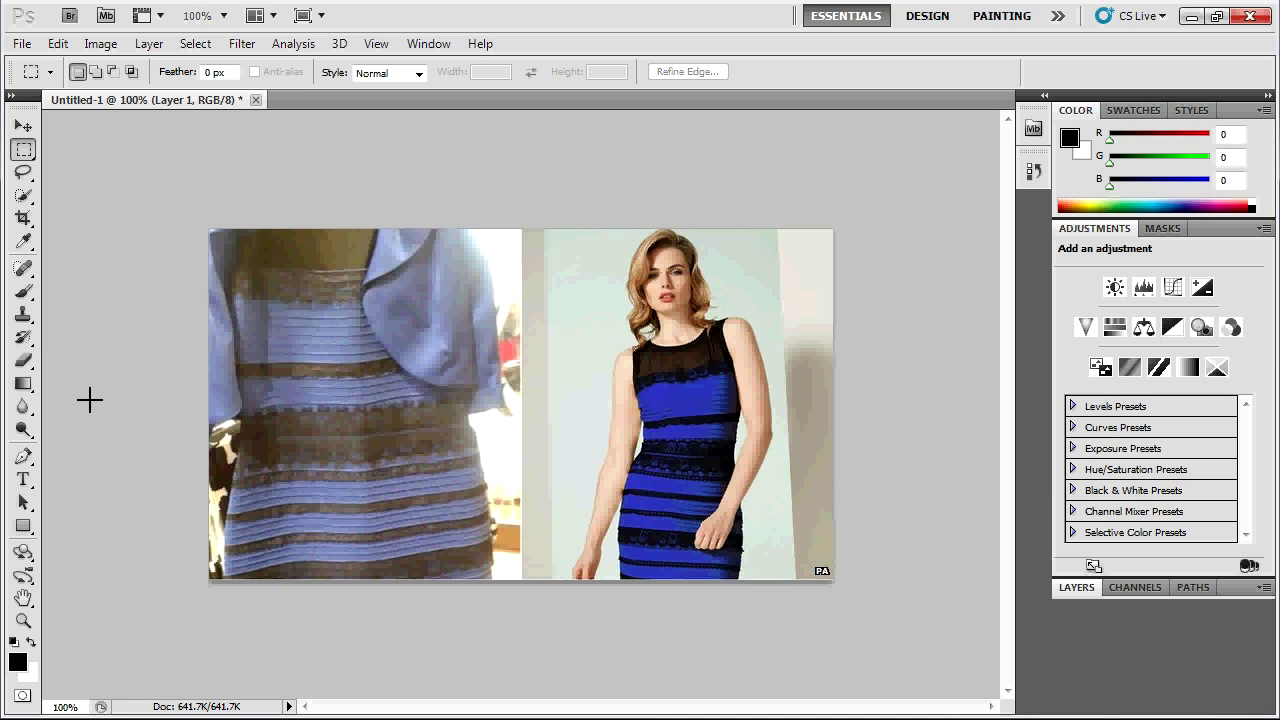
# Sample the left dress's brown and light-blue shades and the right dress's blues in the colour picker.
pyautogui.click(18, 662)
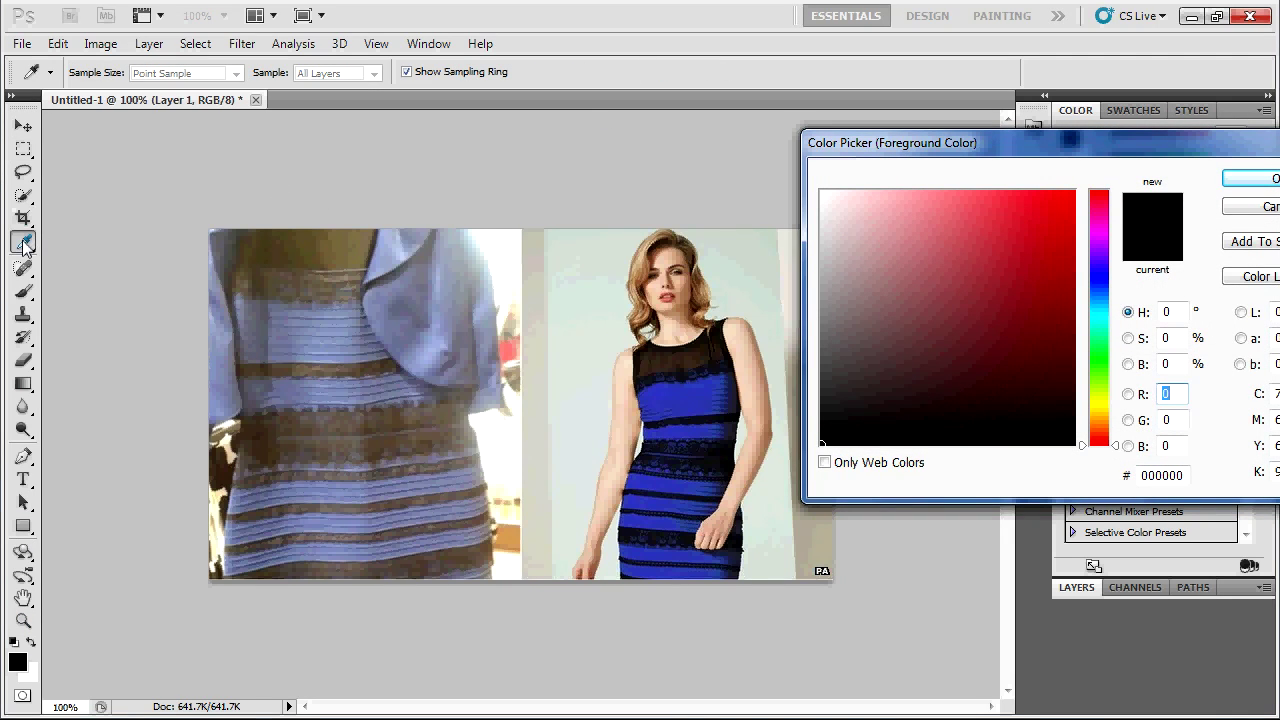
pyautogui.moveTo(285, 252); pyautogui.dragTo(282, 320)
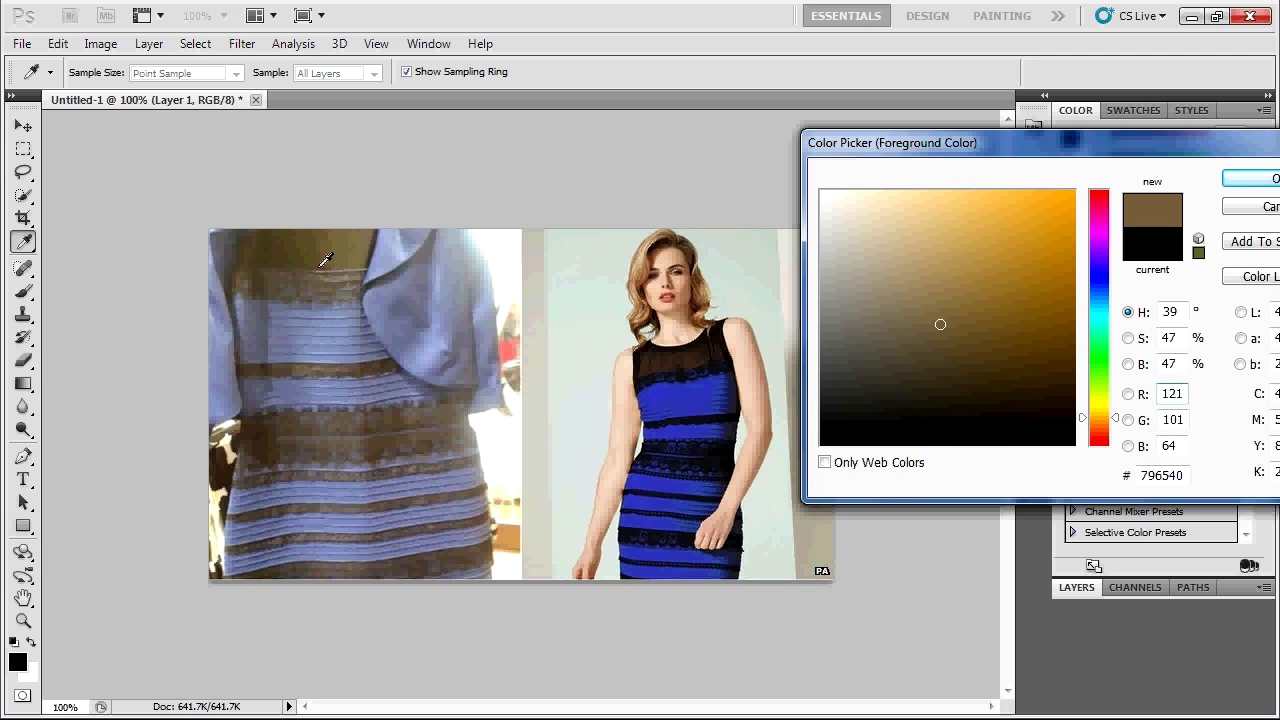
pyautogui.moveTo(326, 260); pyautogui.dragTo(337, 323)
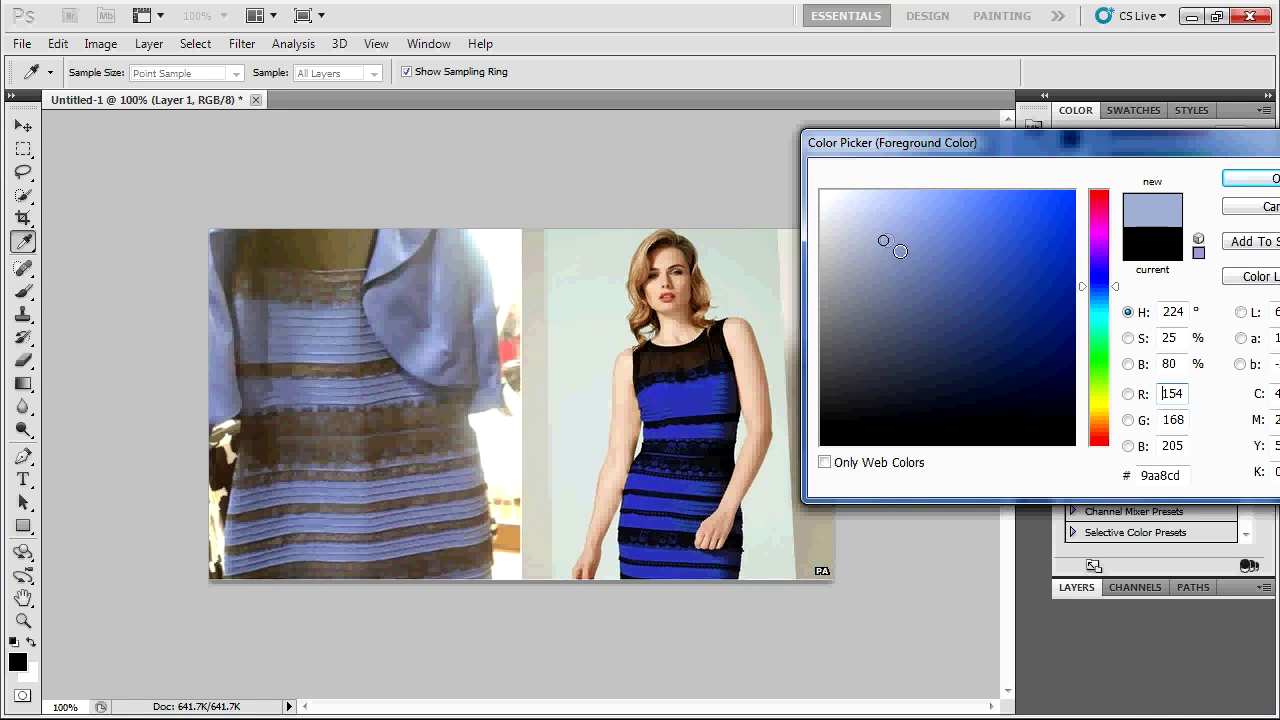
pyautogui.moveTo(331, 317); pyautogui.dragTo(349, 352)
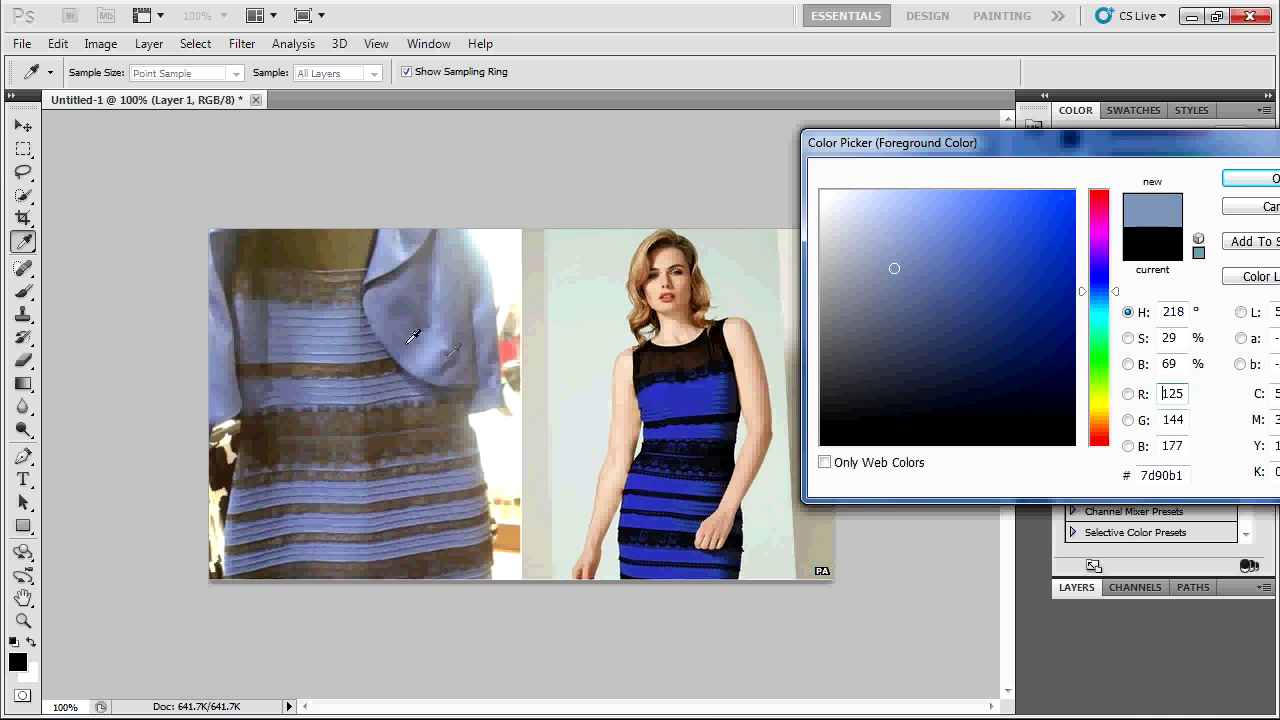
pyautogui.moveTo(664, 386); pyautogui.dragTo(707, 447)
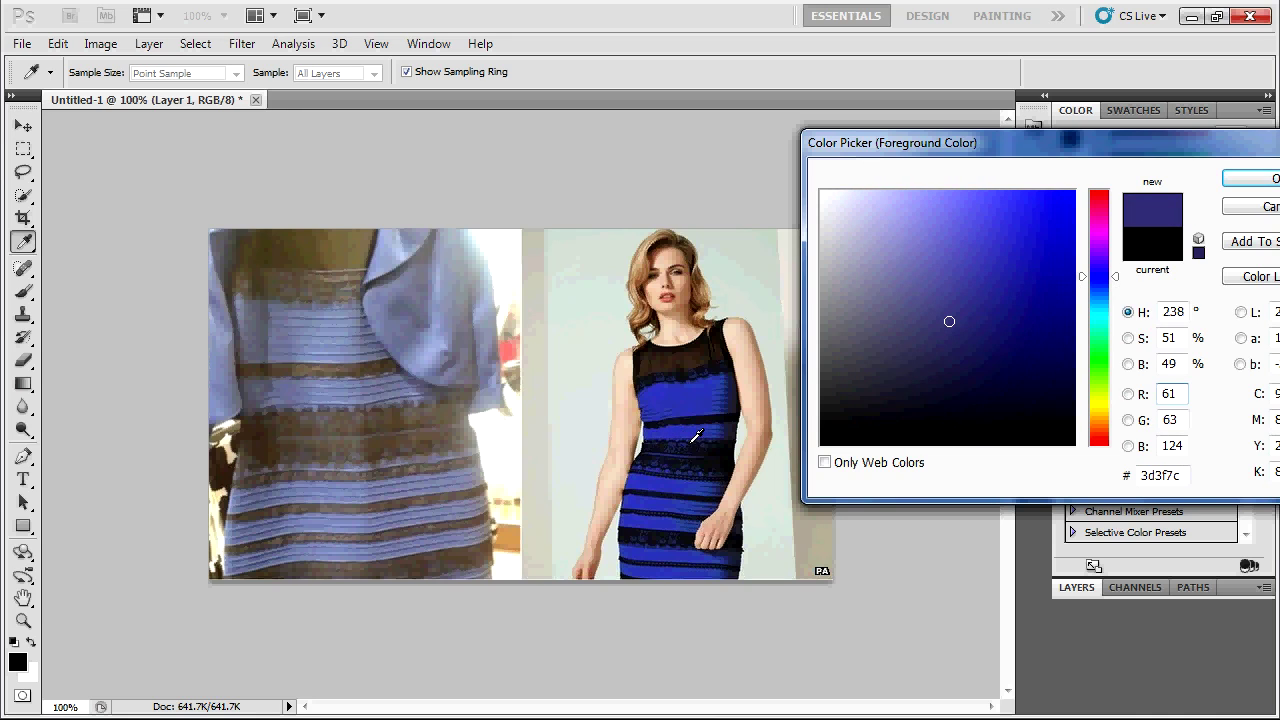
pyautogui.click(690, 432)
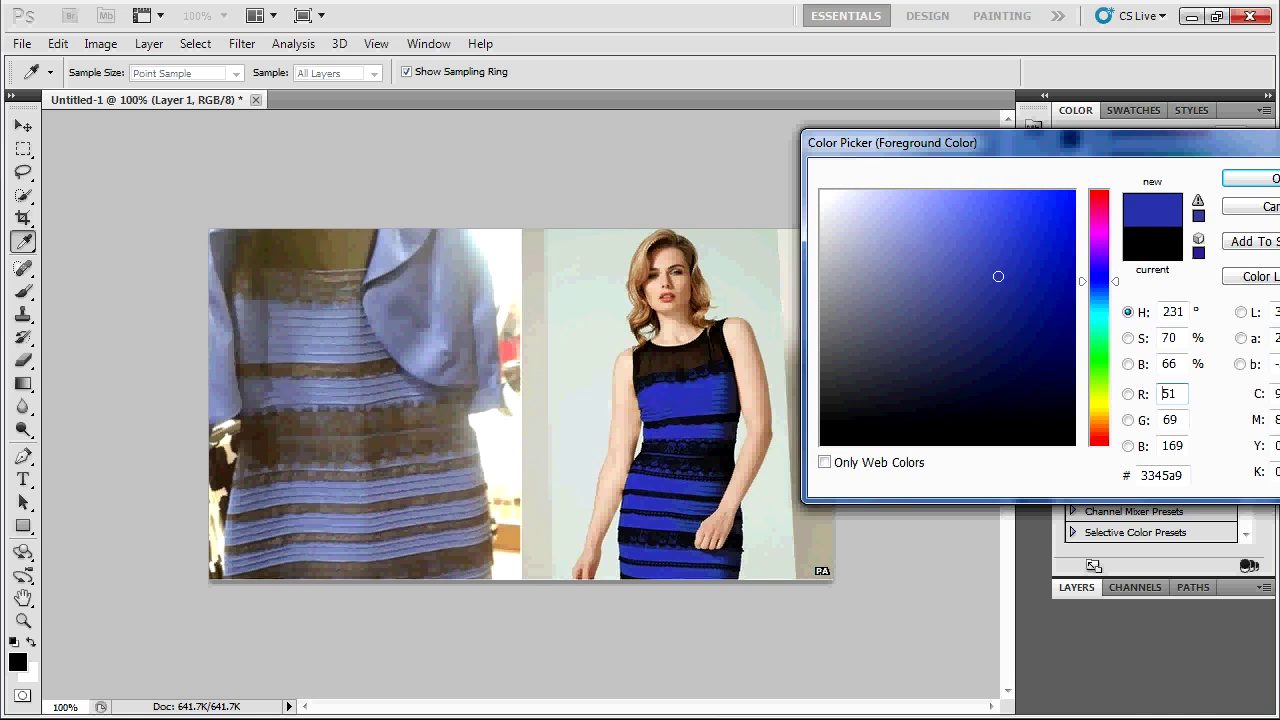
# Leave the colour unchanged and marquee-select the image's lower half edge to edge.
pyautogui.click(1247, 206)
pyautogui.press('m')
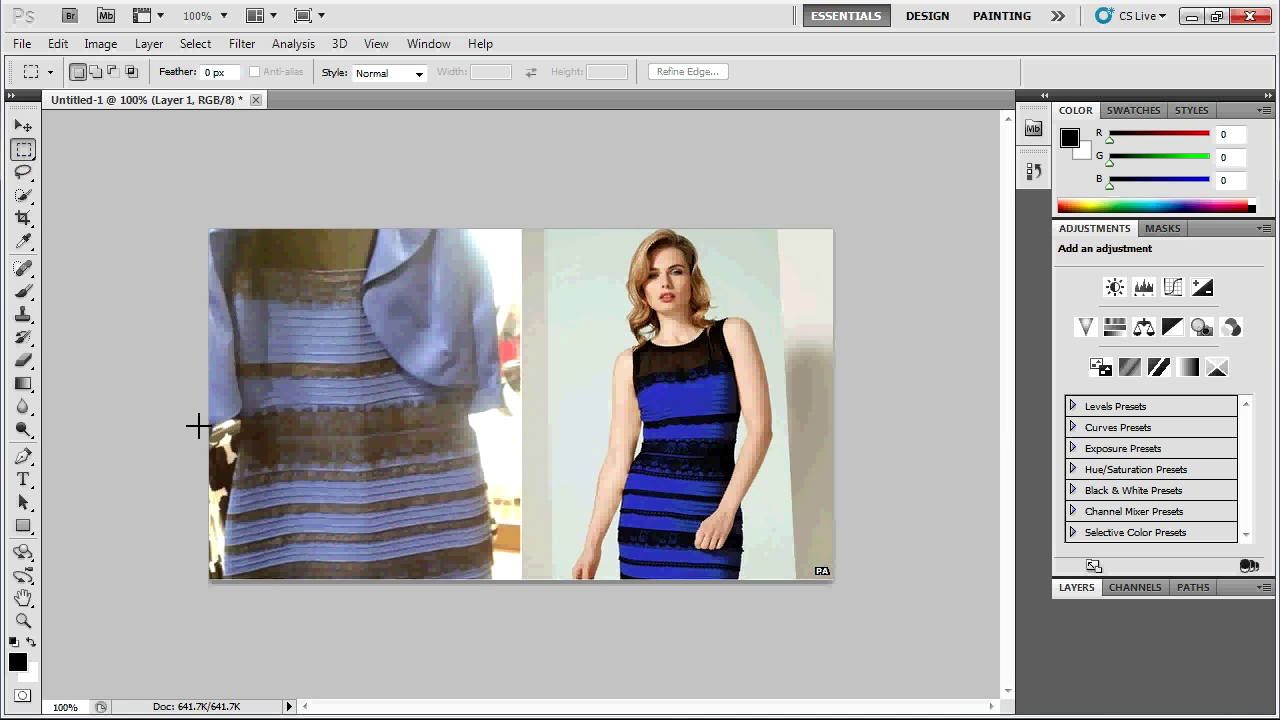
pyautogui.moveTo(443, 583); pyautogui.dragTo(915, 676)
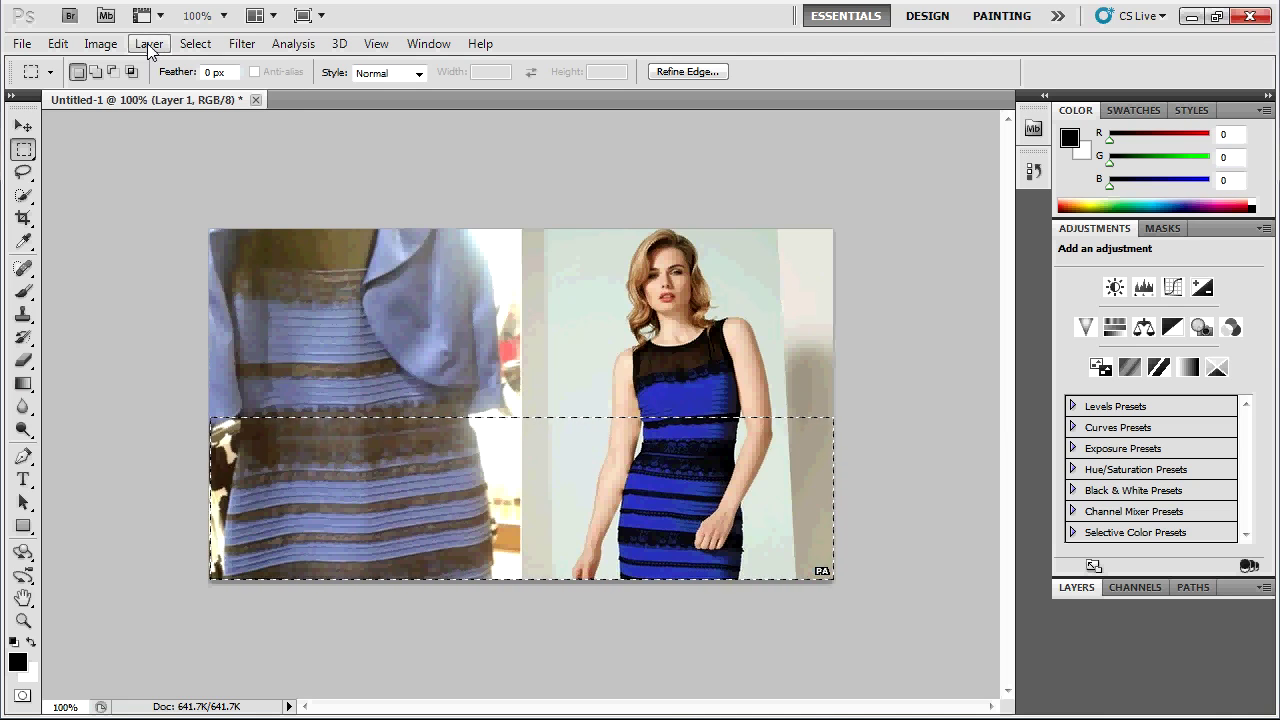
# Apply Image > Adjustments > Invert to the selected lower half of the image.
pyautogui.click(108, 47)
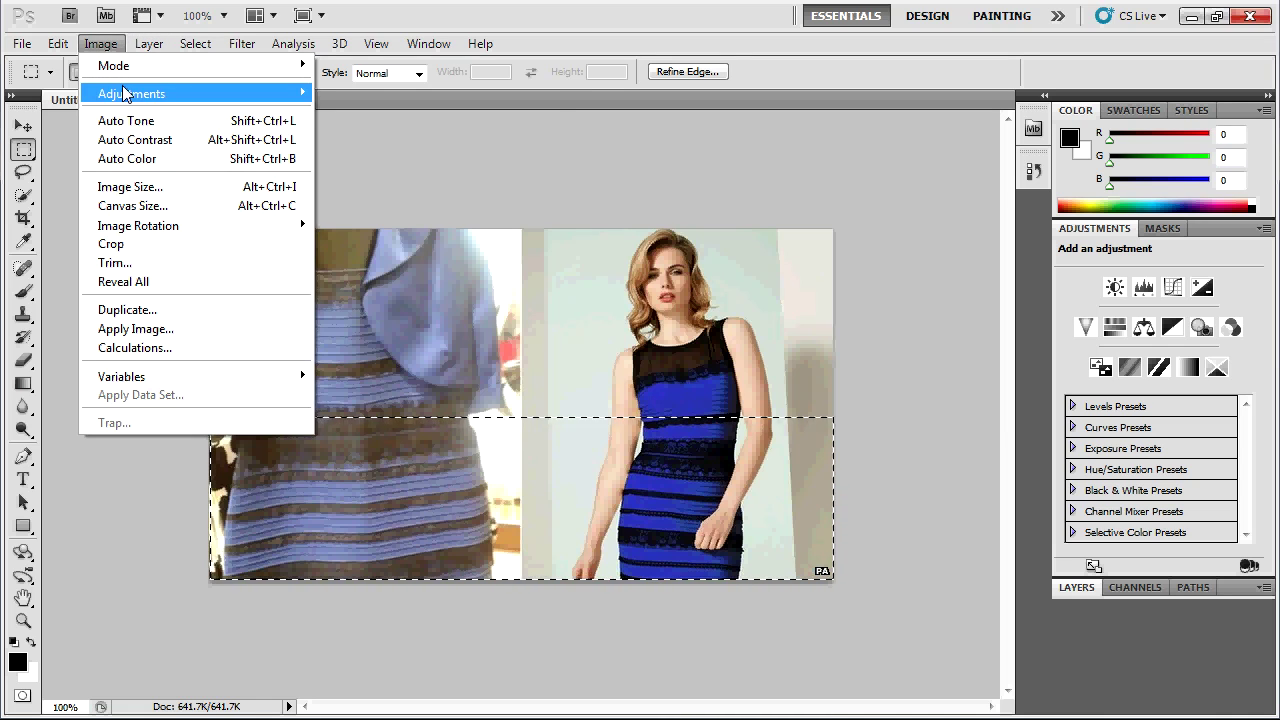
pyautogui.moveTo(126, 93)
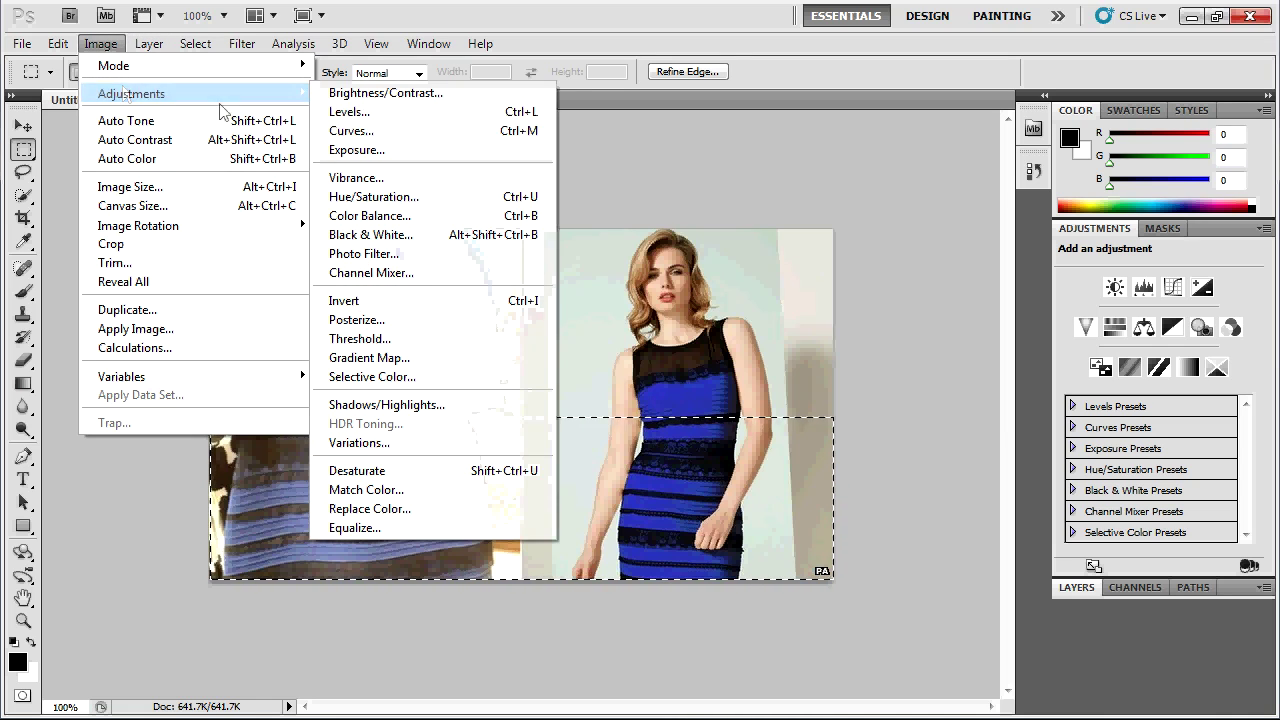
pyautogui.click(357, 301)
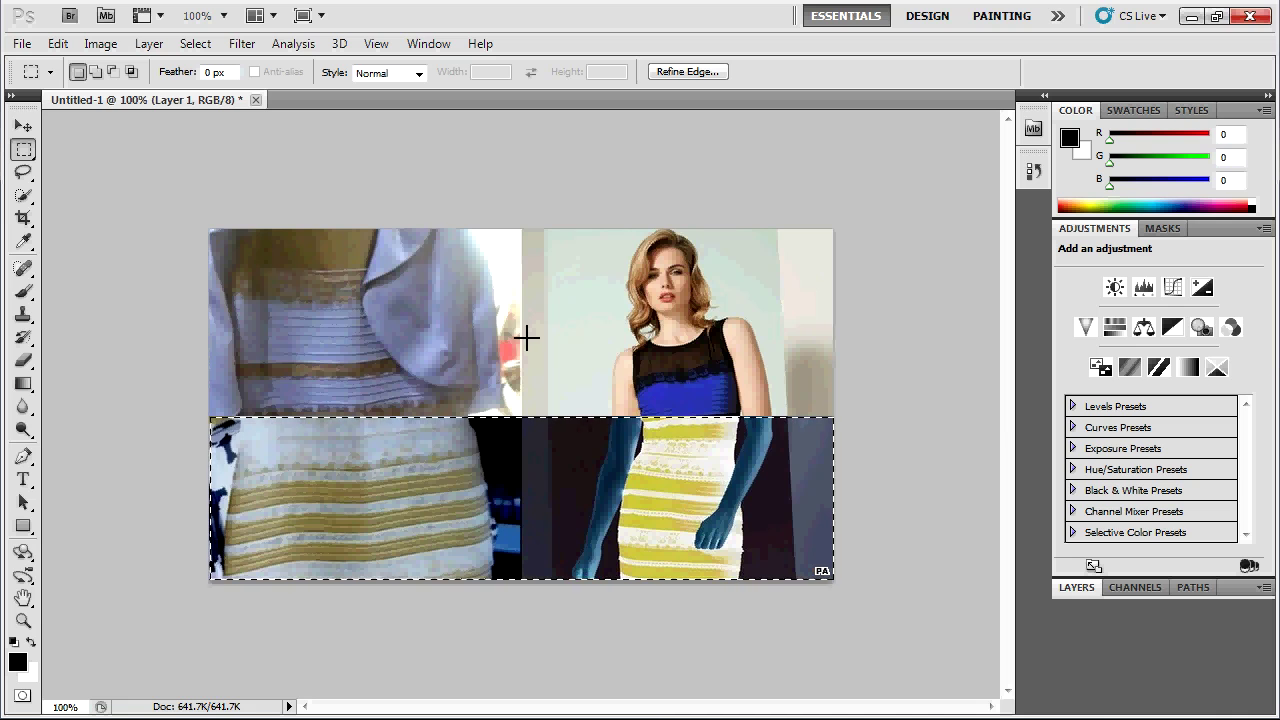
# Undo the lower-half inversion to restore original colours, then select the whole image.
pyautogui.click(100, 44)
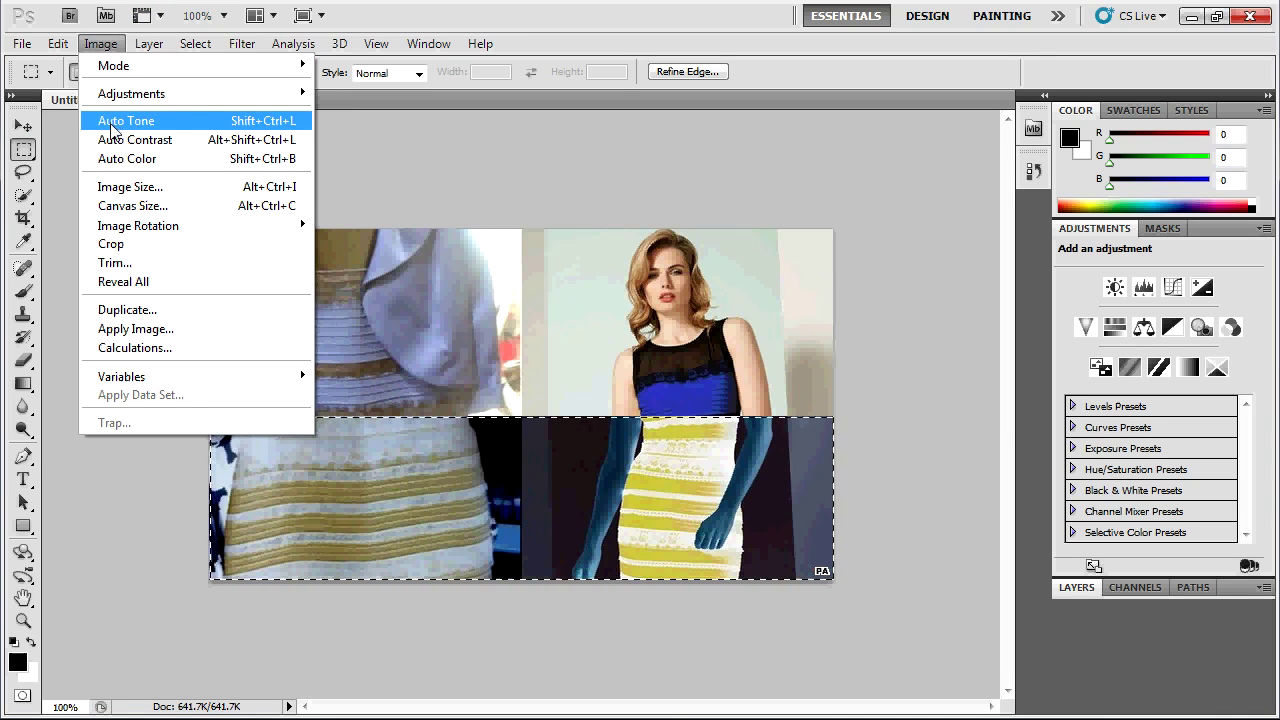
pyautogui.click(242, 44)
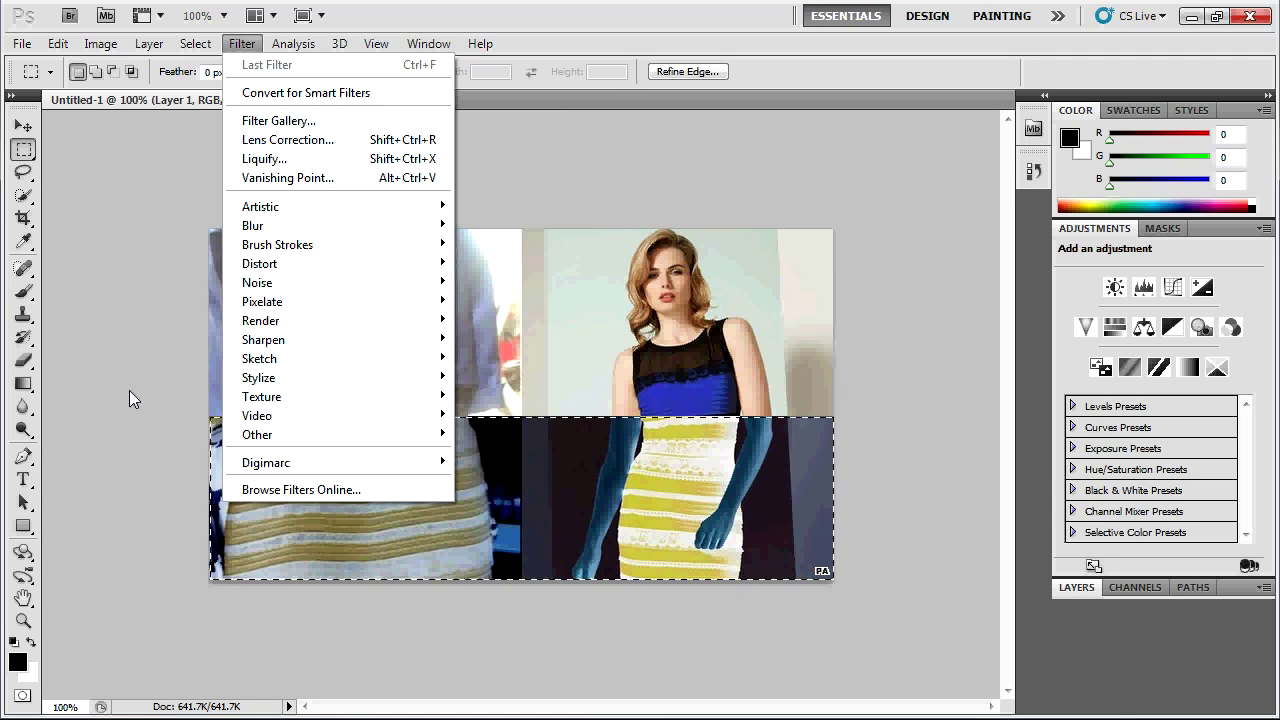
pyautogui.press('Escape')
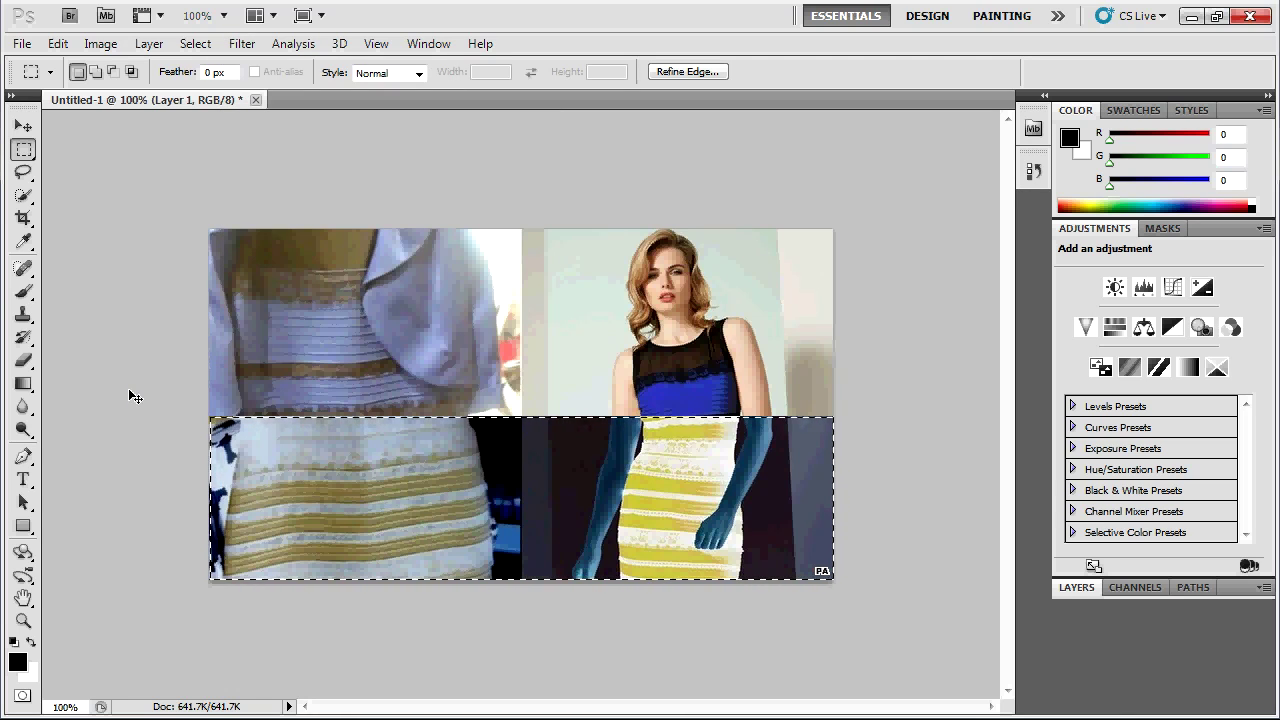
pyautogui.hotkey('ctrl', 'z')
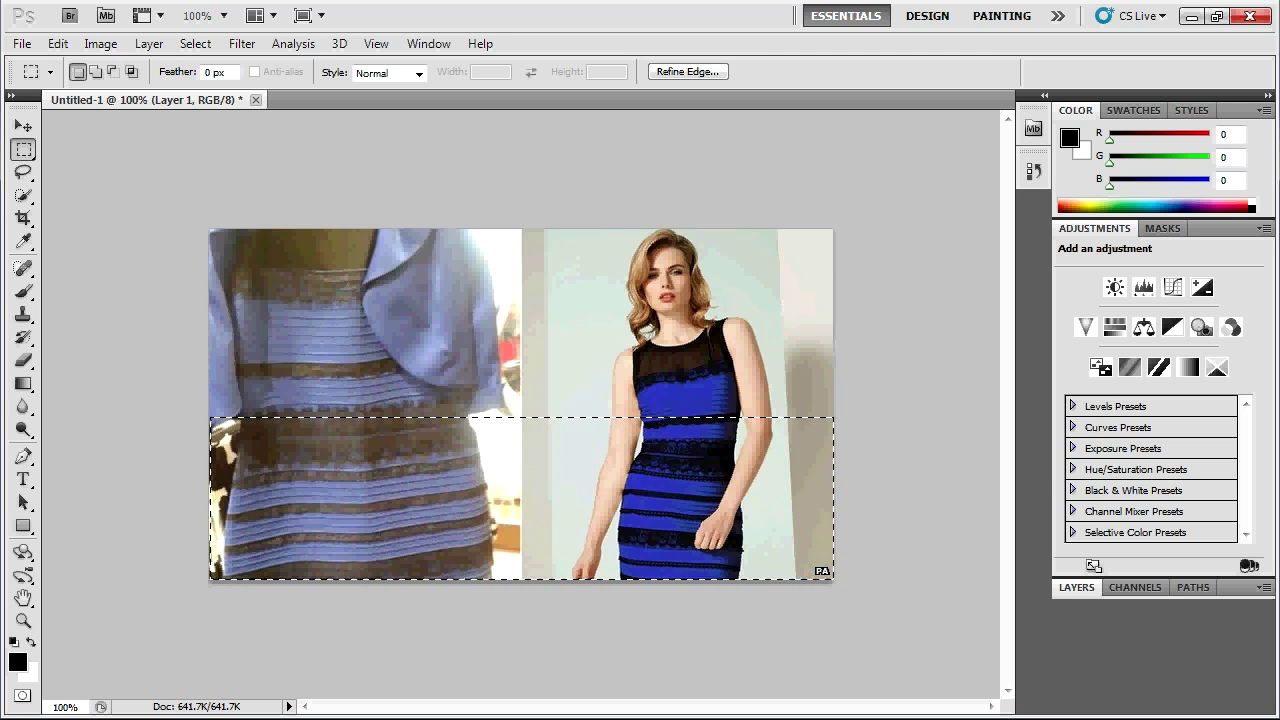
pyautogui.hotkey('ctrl', 'a')
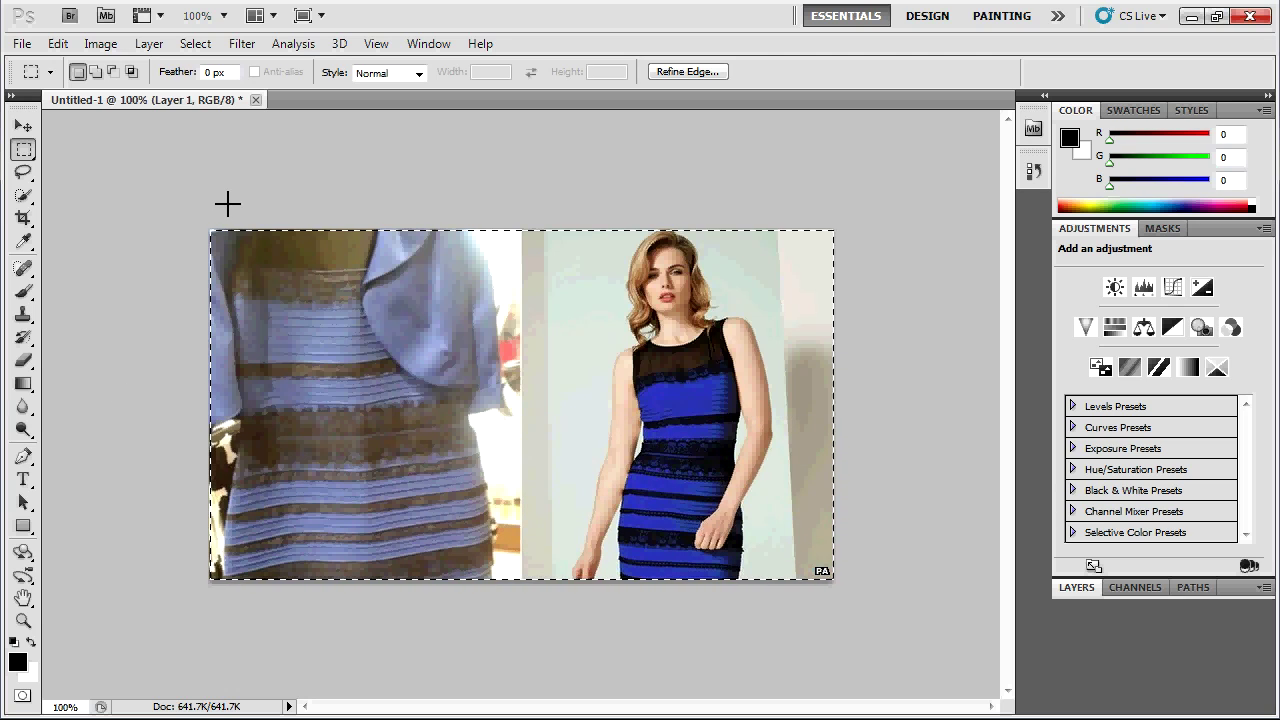
pyautogui.click(100, 44)
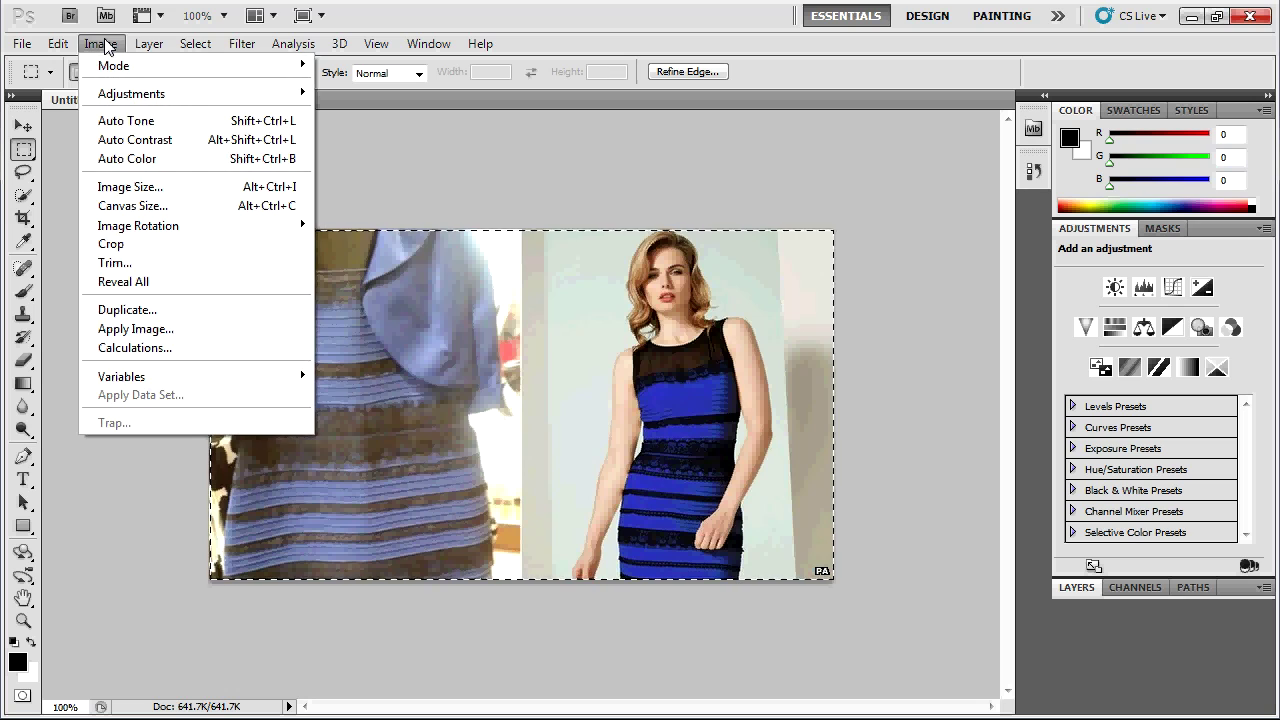
pyautogui.moveTo(170, 93)
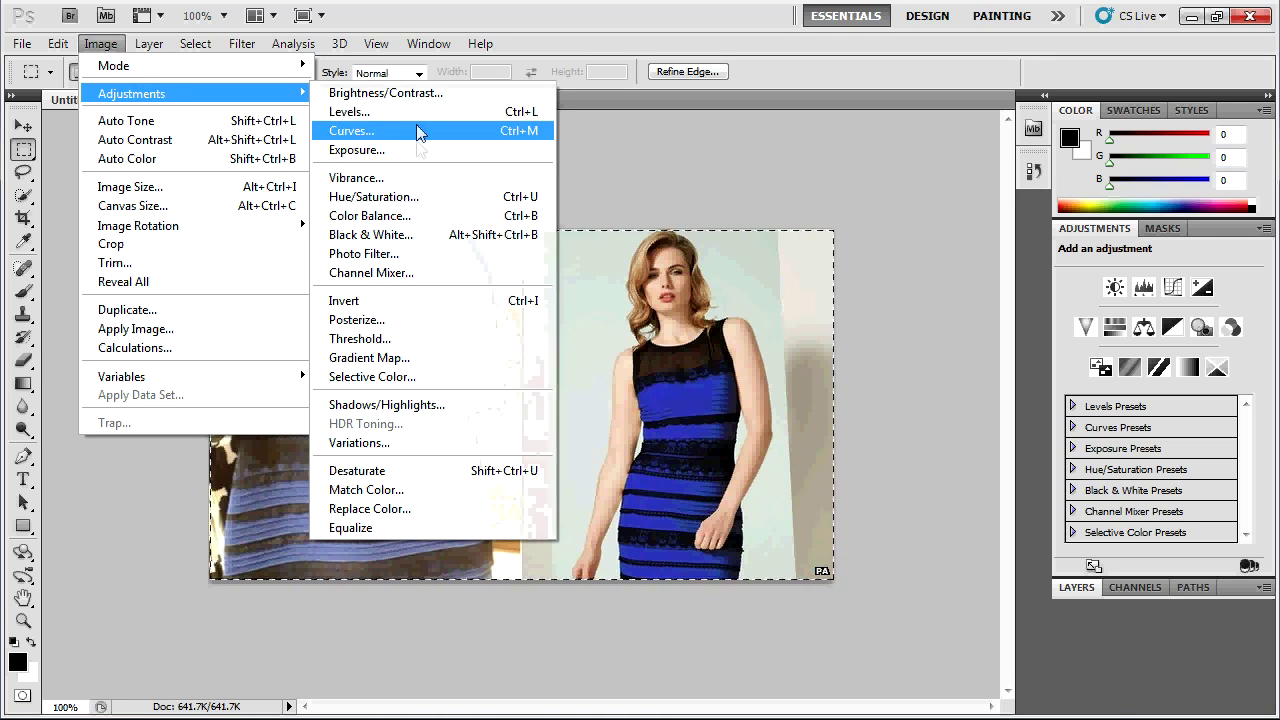
pyautogui.click(381, 305)
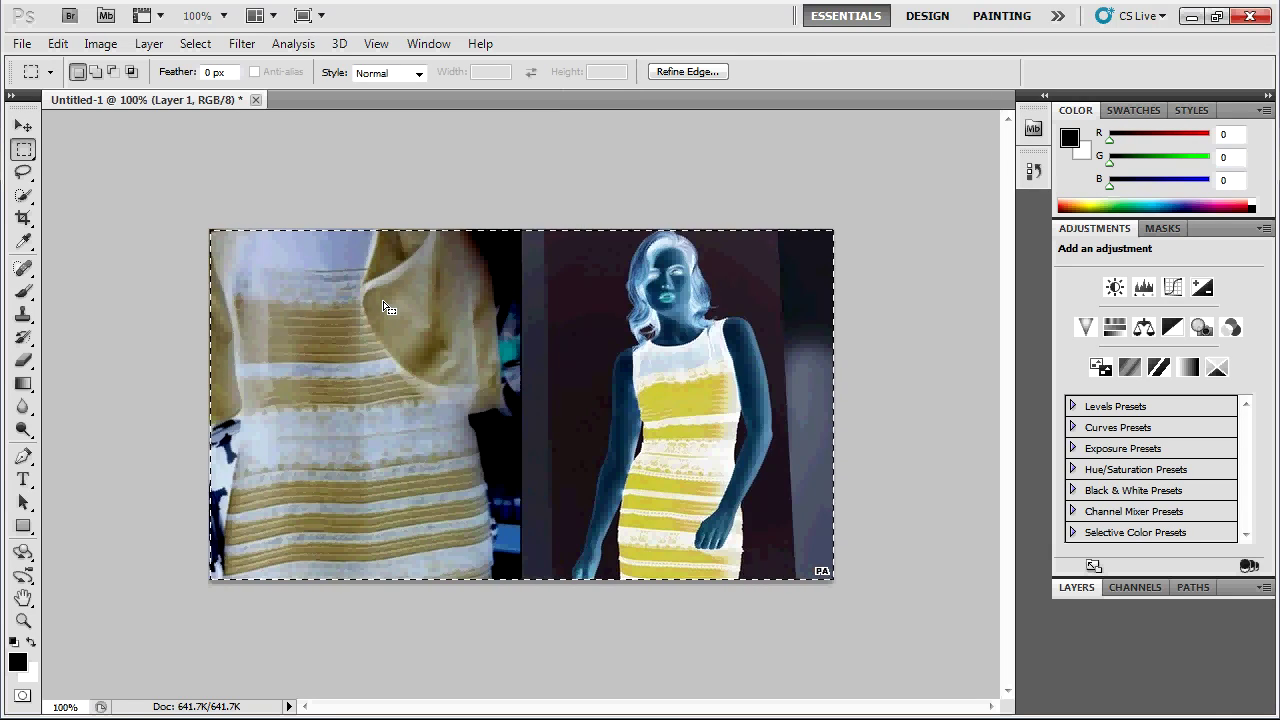
pyautogui.hotkey('ctrl', 'i')
pyautogui.hotkey('ctrl', 'i')
pyautogui.hotkey('ctrl', 'i')
pyautogui.hotkey('ctrl', 'i')
pyautogui.hotkey('ctrl', 'i')
pyautogui.hotkey('ctrl', 'i')
pyautogui.hotkey('ctrl', 'i')
pyautogui.hotkey('ctrl', 'i')
pyautogui.hotkey('ctrl', 'i')
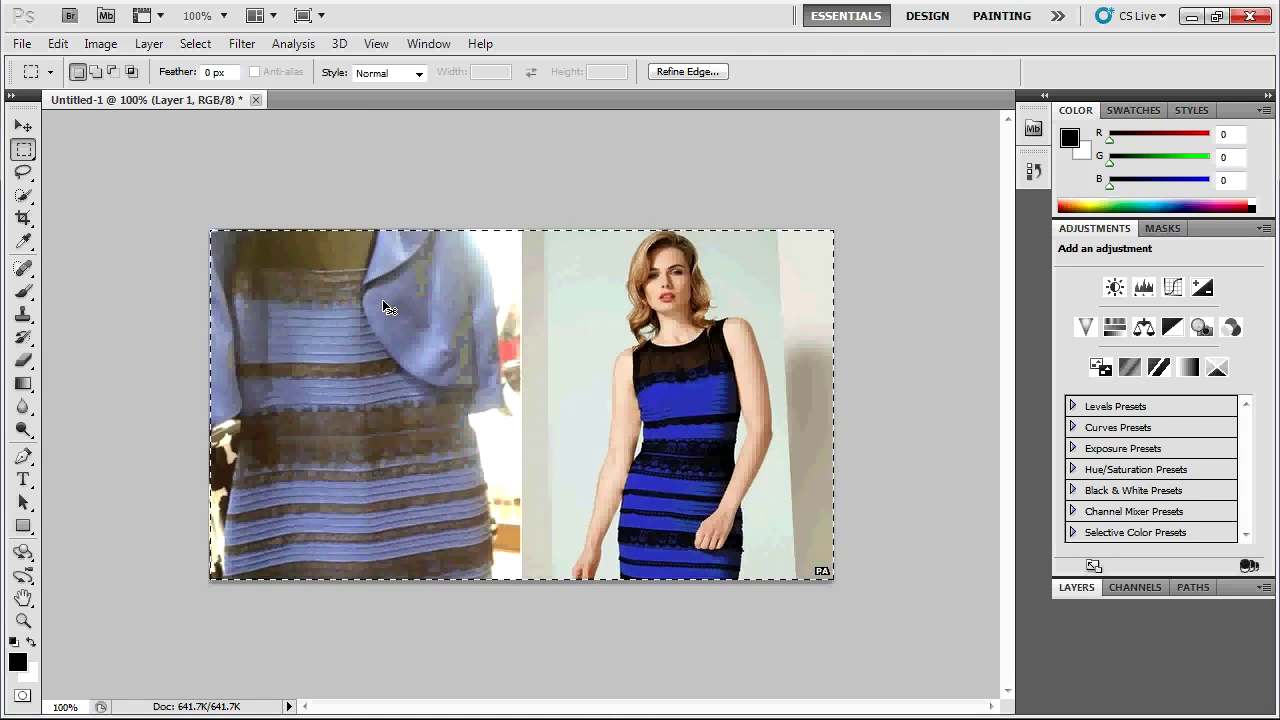
pyautogui.hotkey('ctrl', 'i')
pyautogui.hotkey('ctrl', 'i')
pyautogui.hotkey('ctrl', 'i')
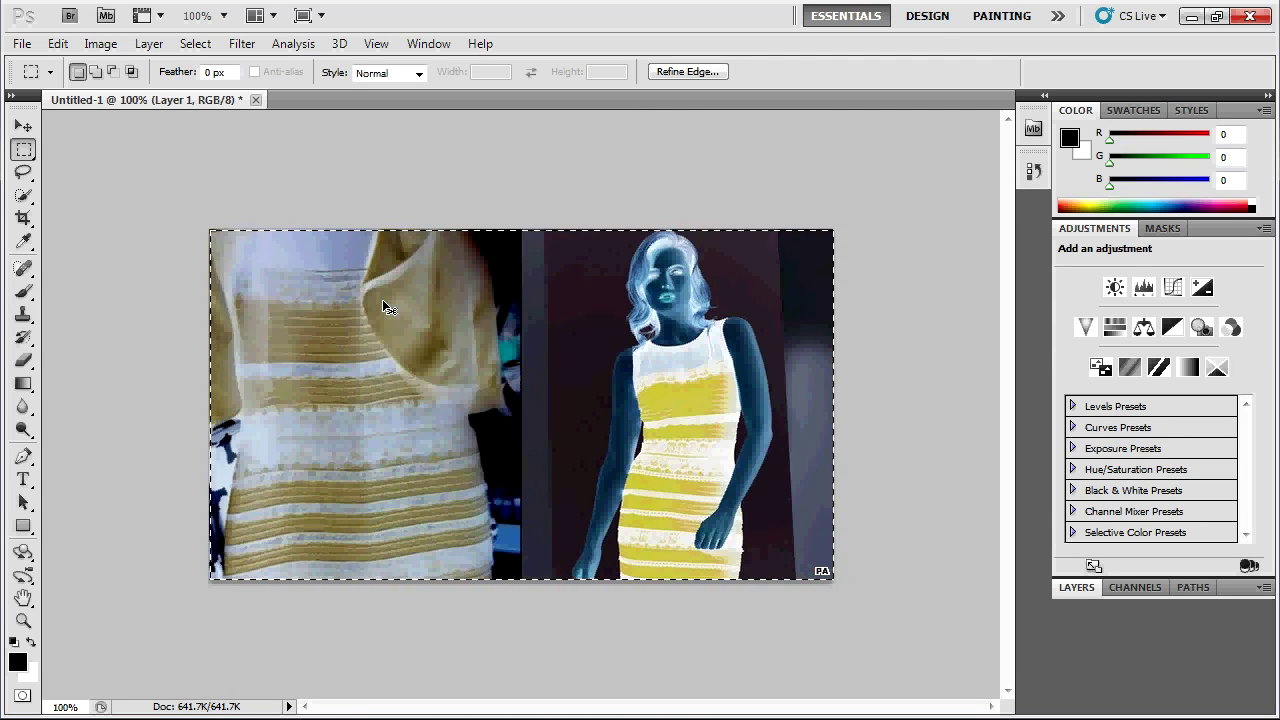
pyautogui.hotkey('ctrl', 'i')
pyautogui.hotkey('ctrl', 'i')
pyautogui.hotkey('ctrl', 'i')
pyautogui.hotkey('ctrl', 'i')
pyautogui.hotkey('ctrl', 'i')
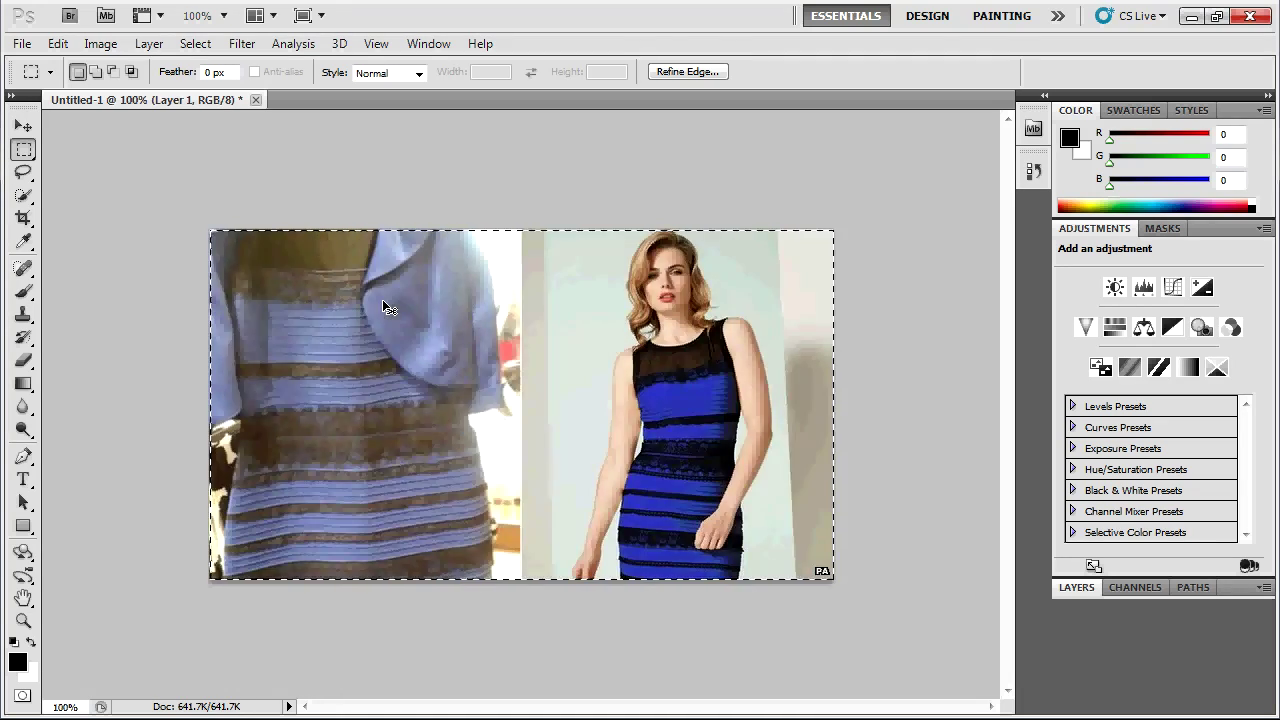
pyautogui.hotkey('ctrl', 'i')
pyautogui.hotkey('ctrl', 'i')
pyautogui.hotkey('ctrl', 'i')
pyautogui.hotkey('ctrl', 'i')
pyautogui.hotkey('ctrl', 'i')
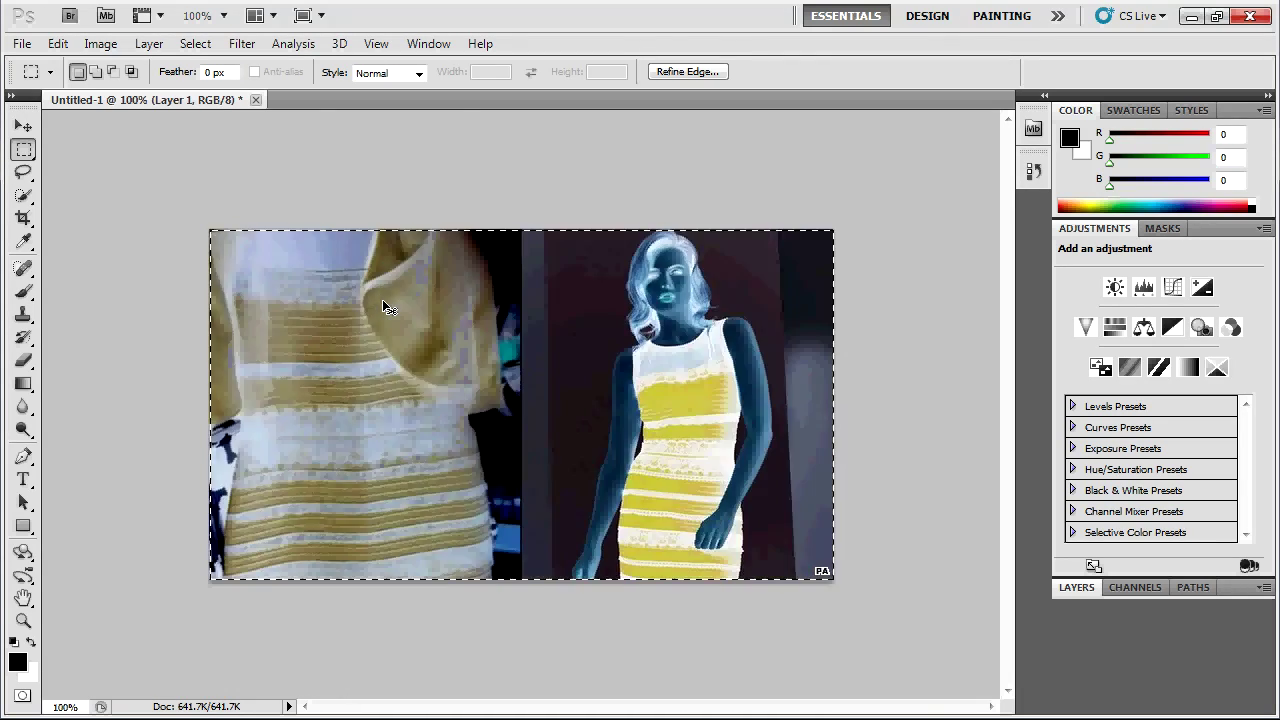
pyautogui.hotkey('ctrl', 'i')
pyautogui.hotkey('ctrl', 'i')
pyautogui.hotkey('ctrl', 'i')
pyautogui.hotkey('ctrl', 'i')
pyautogui.hotkey('ctrl', 'i')
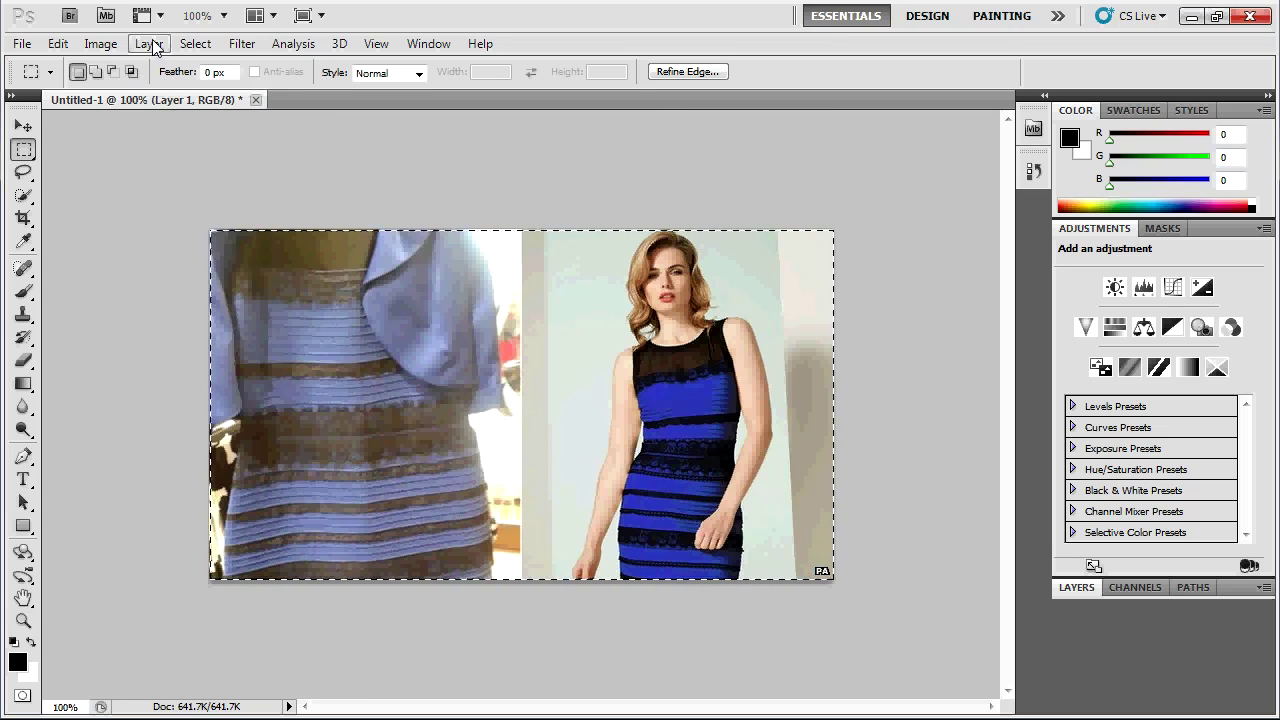
# Add a Curves point and set it to Input 125, Output 0 to darken the image.
pyautogui.click(114, 50)
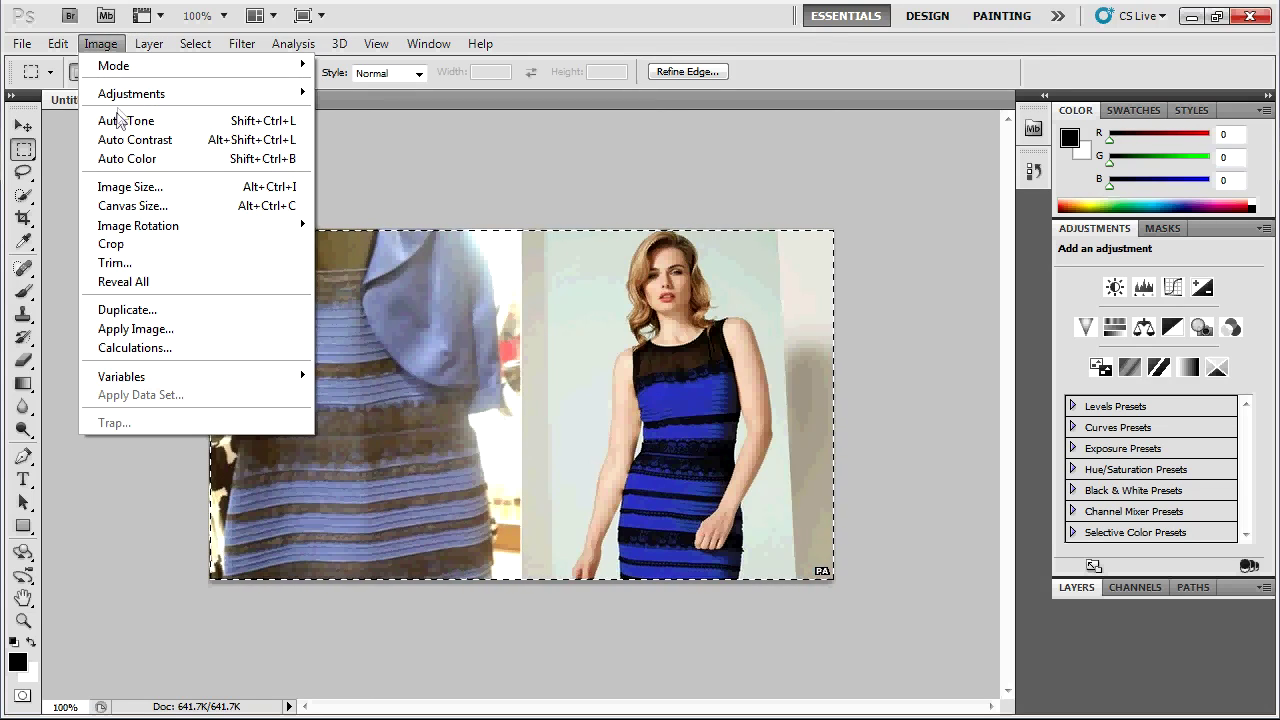
pyautogui.moveTo(130, 93)
pyautogui.click(340, 130)
pyautogui.click(913, 406)
pyautogui.moveTo(913, 406); pyautogui.dragTo(1009, 437)
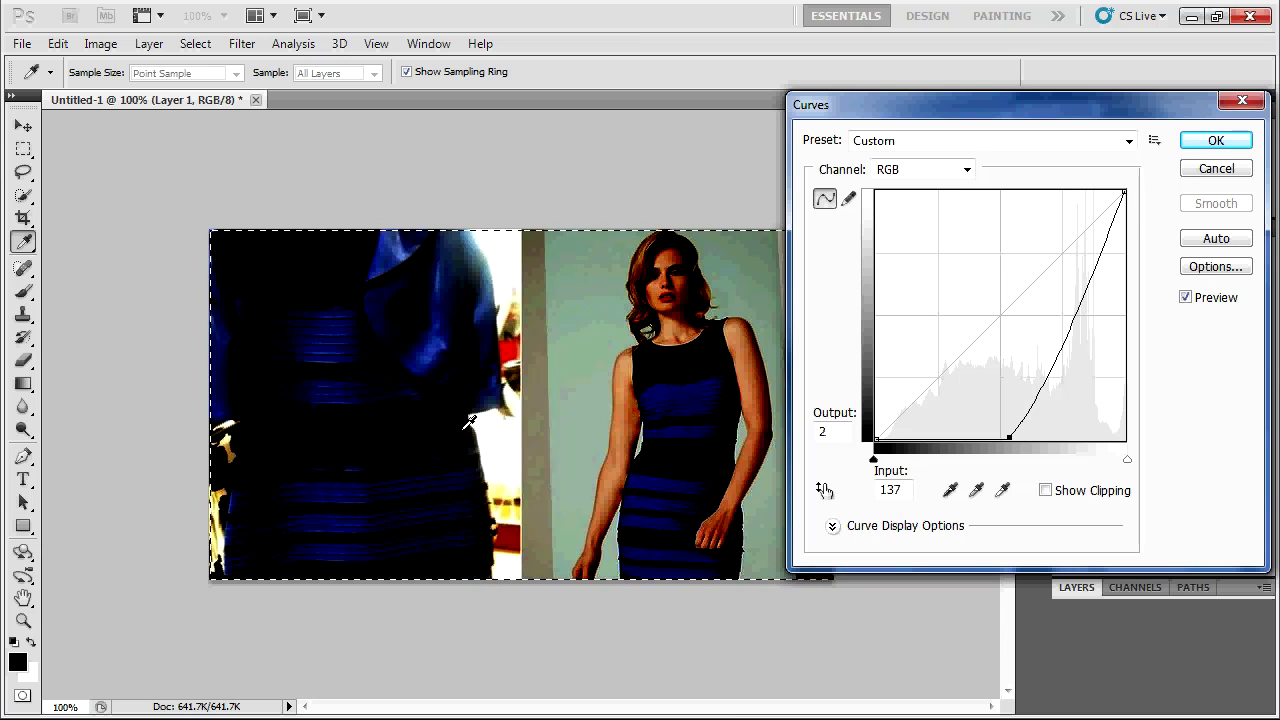
pyautogui.moveTo(1009, 437); pyautogui.dragTo(983, 437)
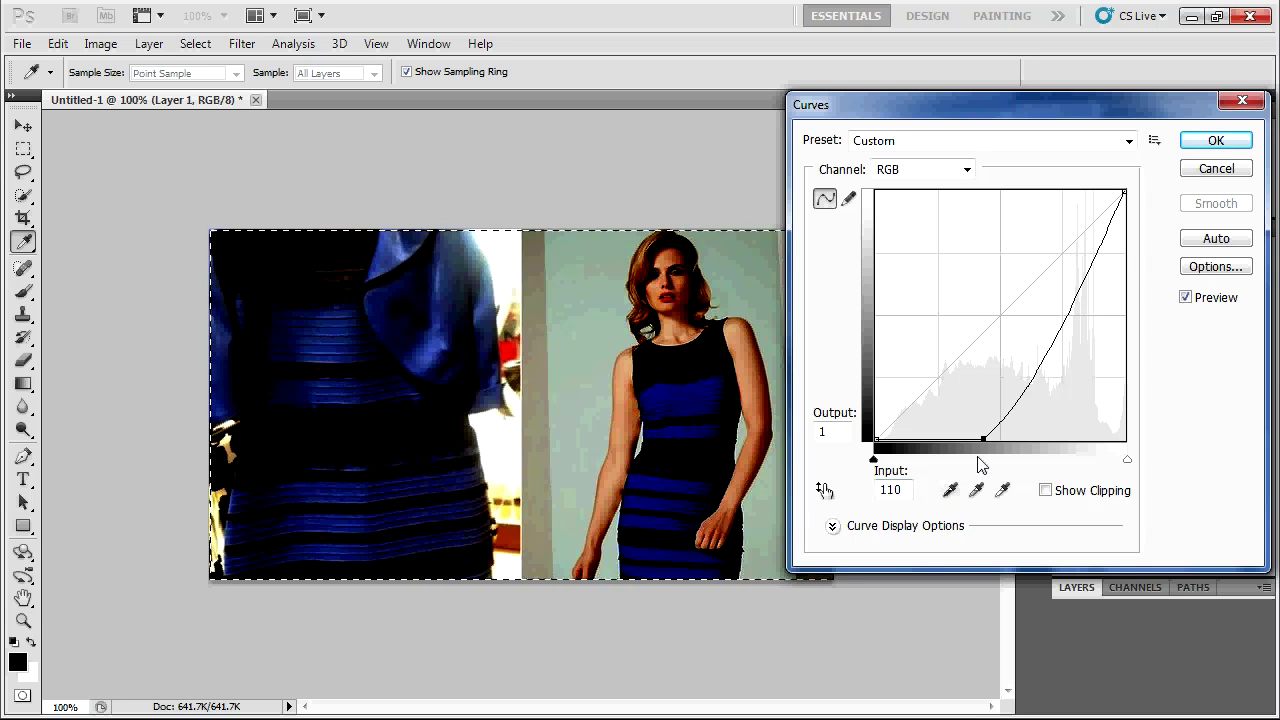
pyautogui.moveTo(985, 437); pyautogui.dragTo(1000, 438)
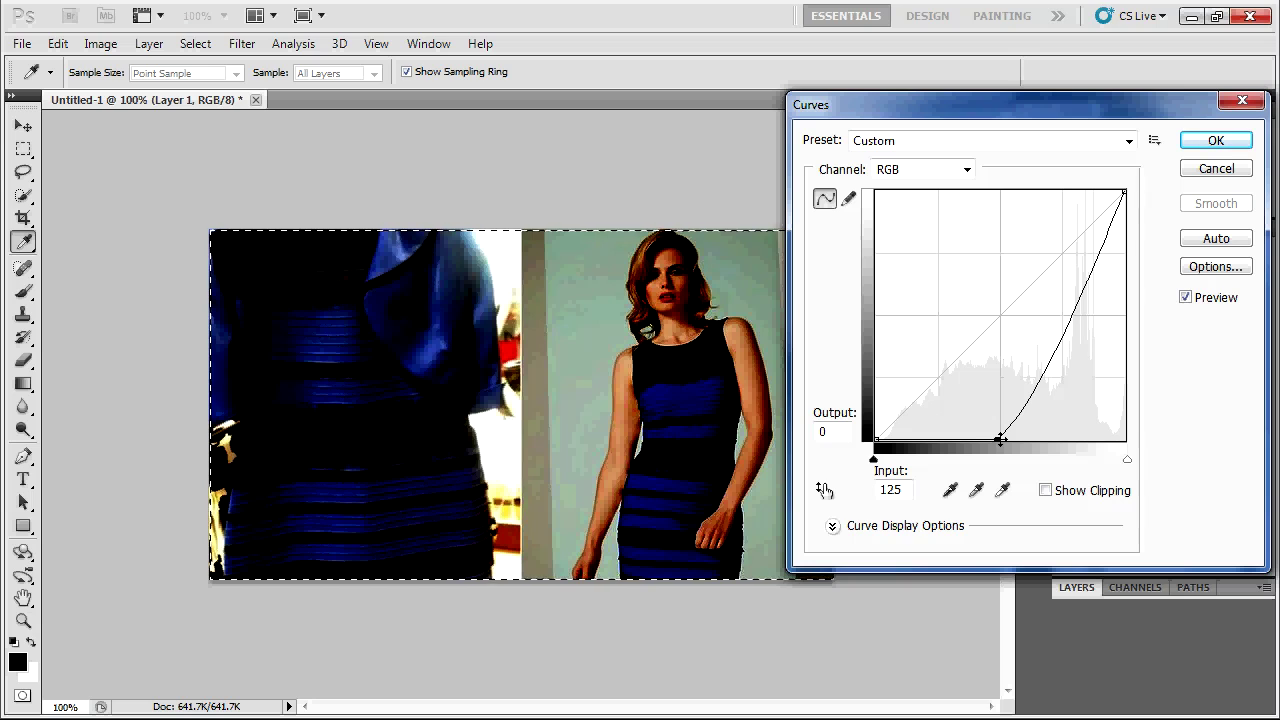